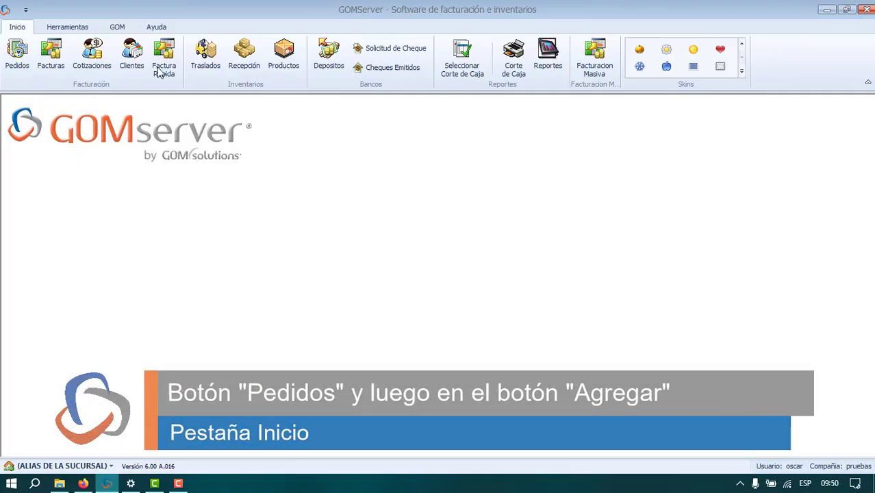
Create a new order for client CF with QuiGam Conectado as the salesperson and save its header.
left_click(8, 61)
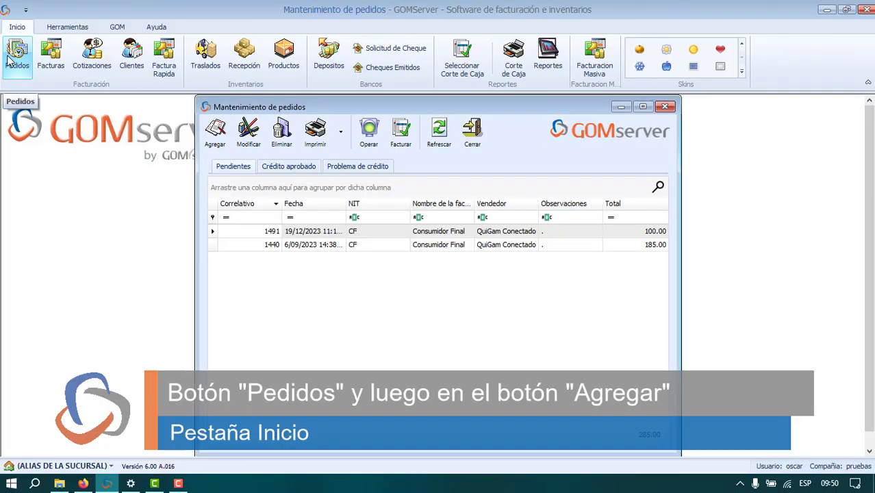
left_click(216, 132)
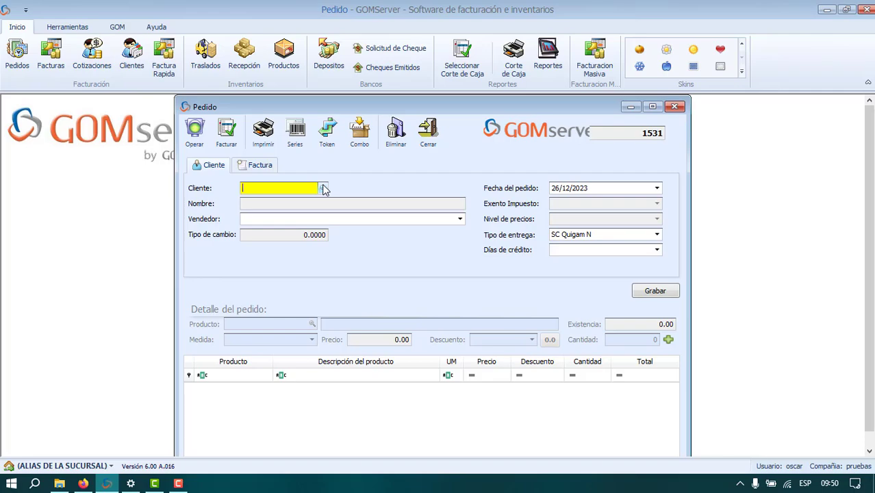
type("CF")
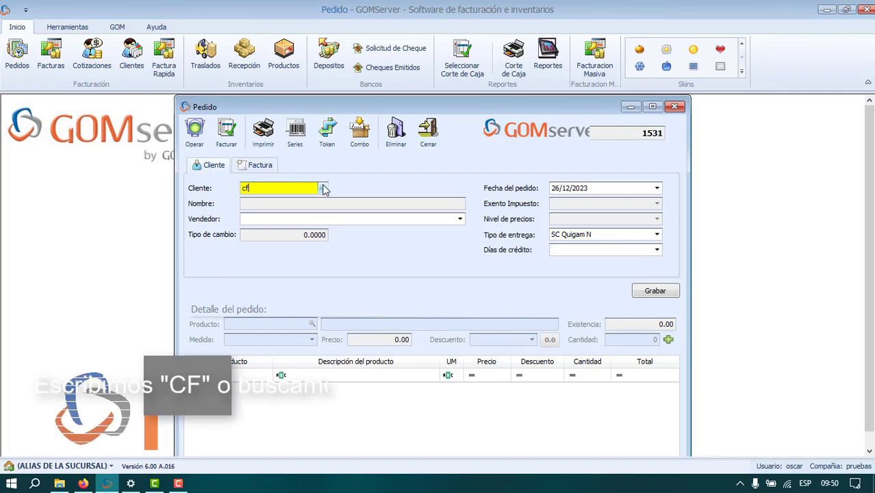
key("Return")
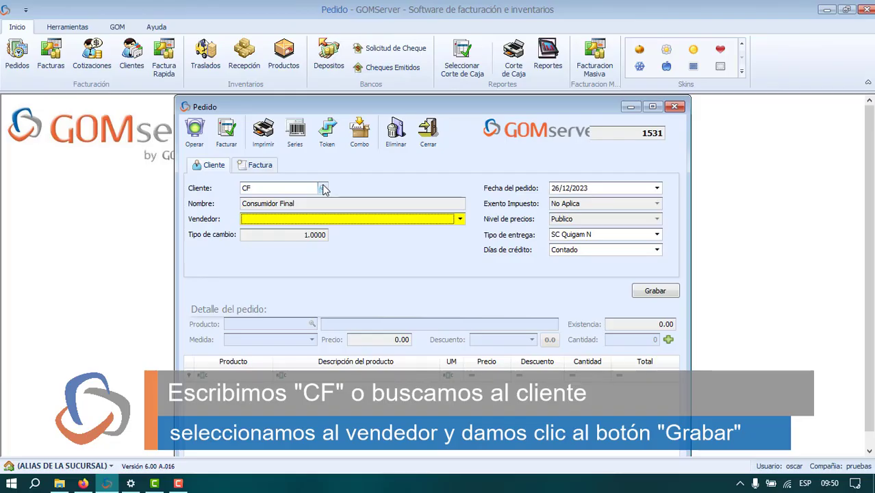
left_click(365, 220)
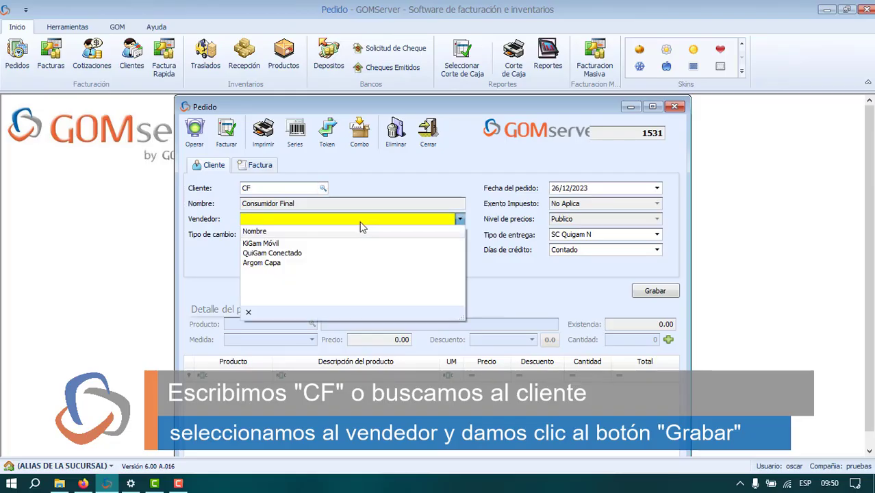
left_click(307, 251)
left_click(654, 291)
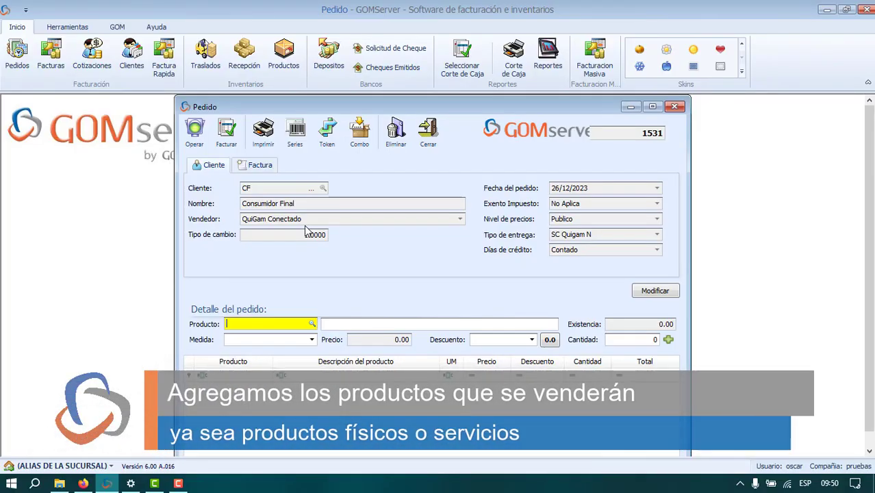
Add two separate lines of product S0001 to the order detail, each with quantity 1.
type("s0001")
key("Return")
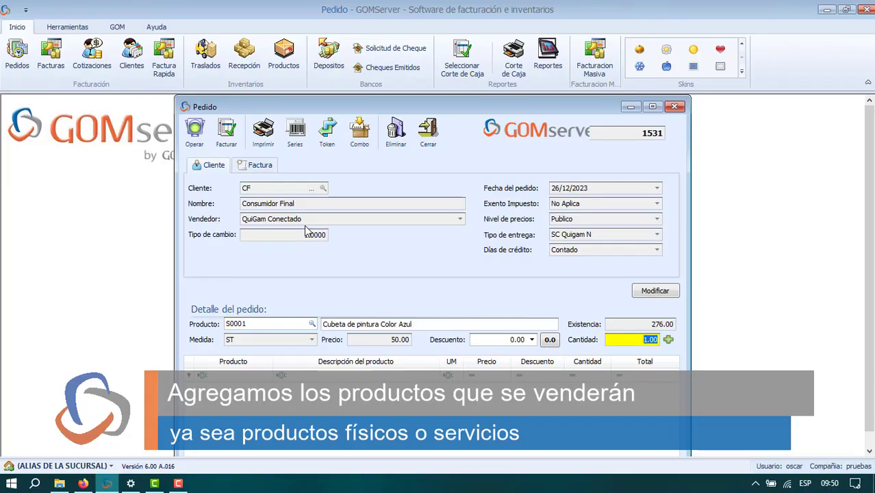
key("Return")
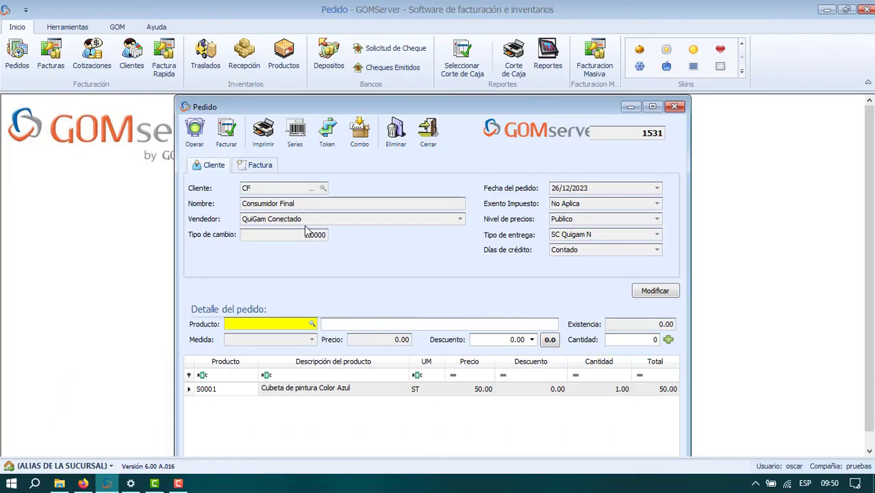
type("s0001")
key("Return")
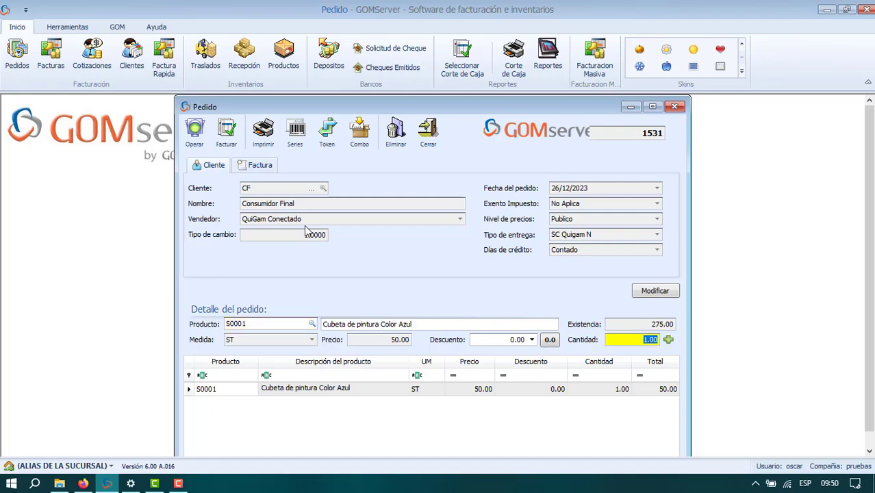
key("Return")
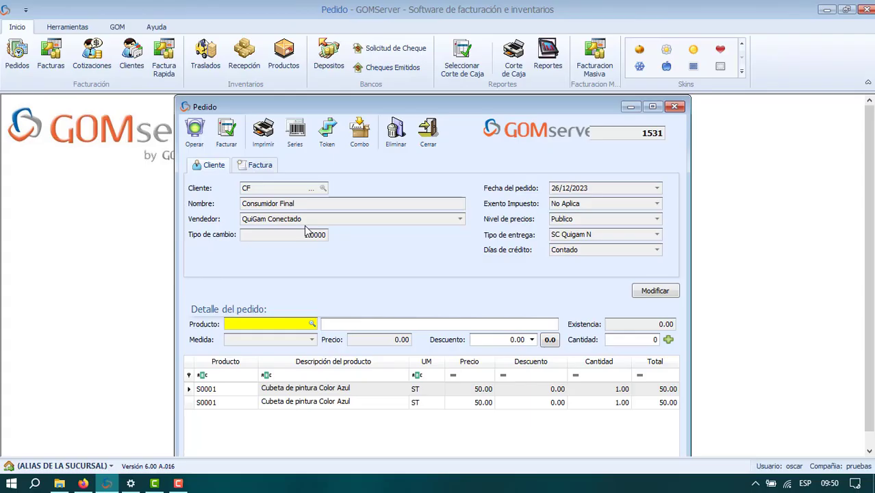
Add product S0002 with quantity 1 to the order detail.
type("s0002")
key("Return")
key("Return")
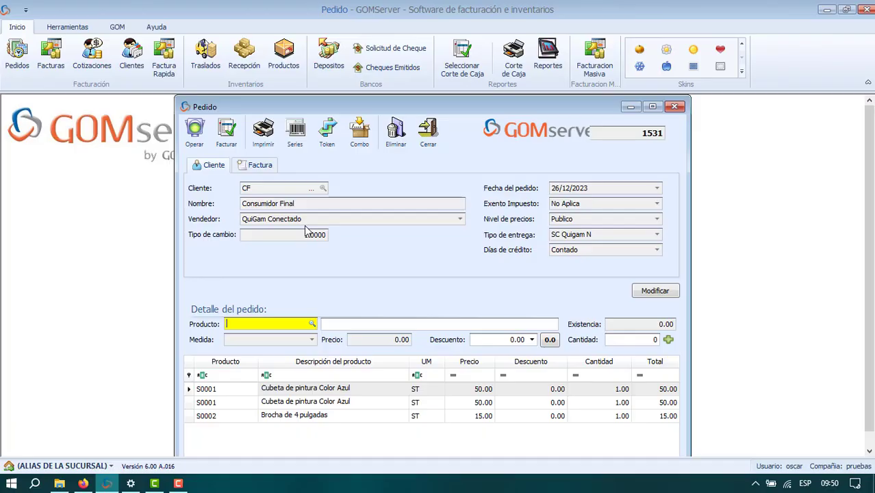
Search the product catalogue descriptions for "propi" and add the Propina product with quantity 1 to the order as the surcharge.
left_click(312, 324)
left_click(290, 169)
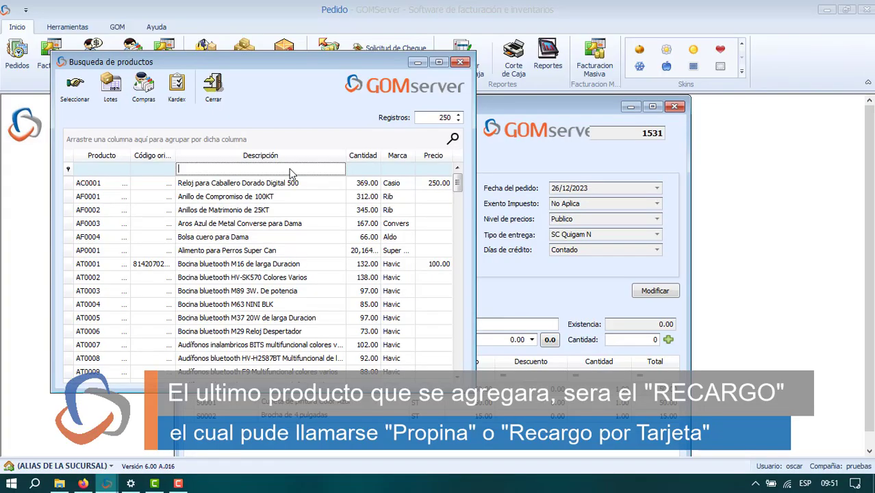
type("prop")
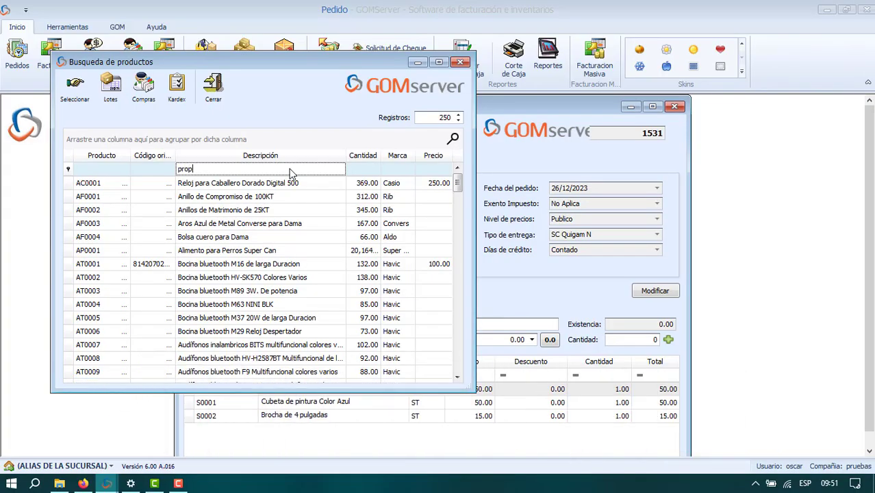
type("i")
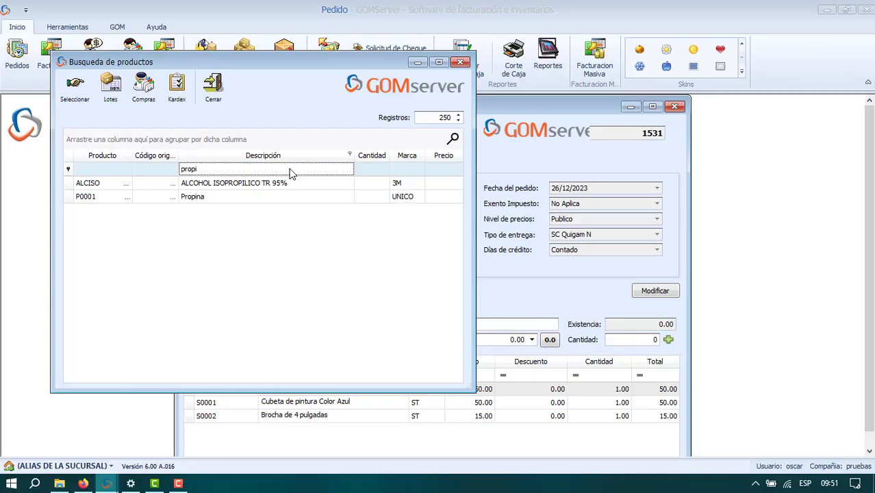
double_click(244, 198)
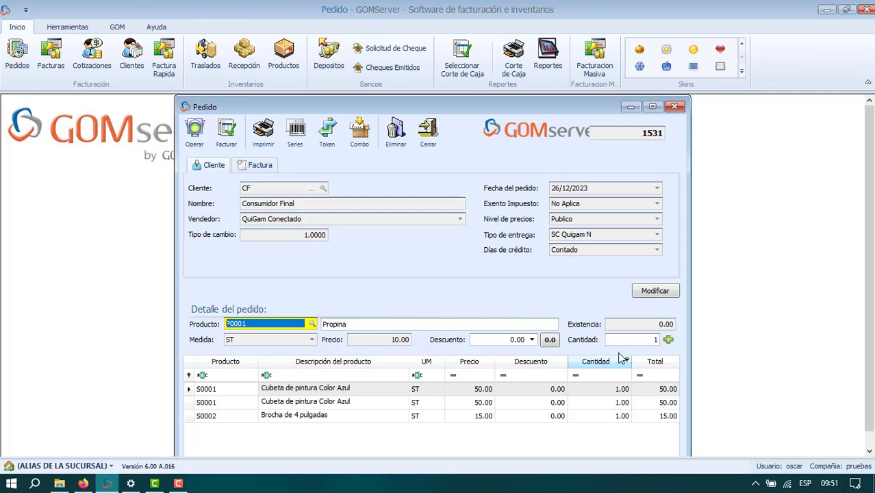
left_click(668, 340)
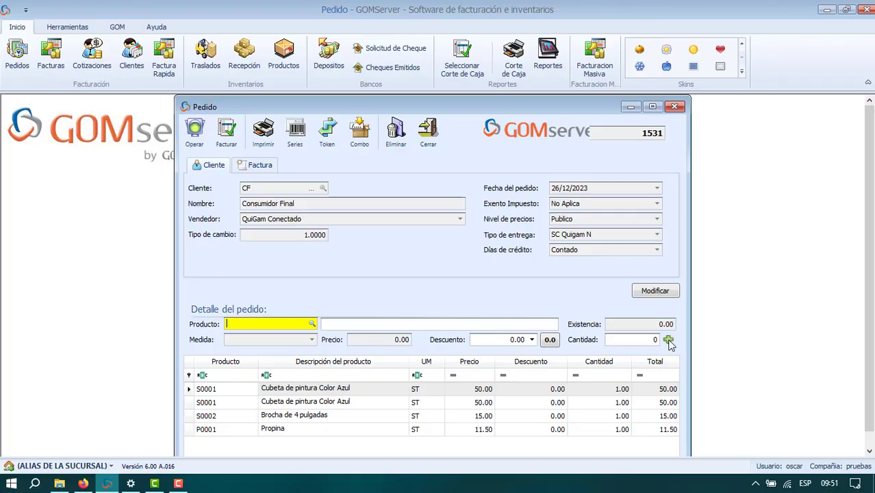
Start billing the order and open a payment of type 01 Efectivo, selecting its payment amount.
left_click(227, 136)
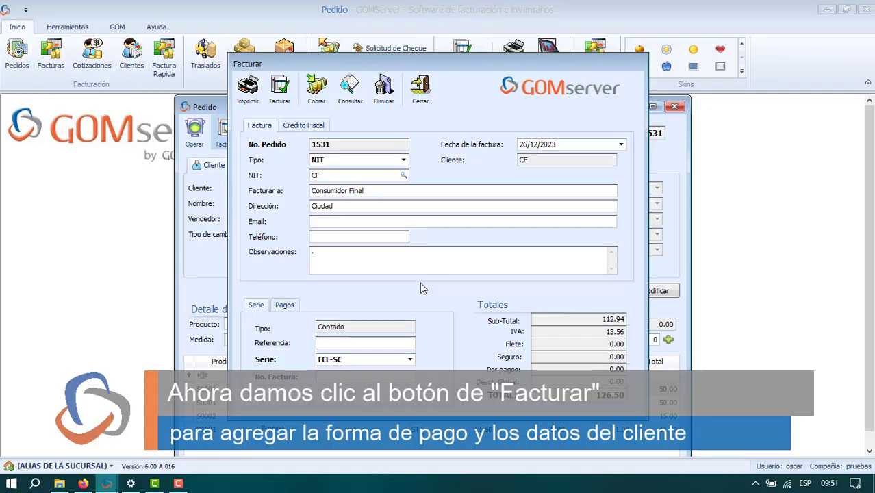
left_click(326, 96)
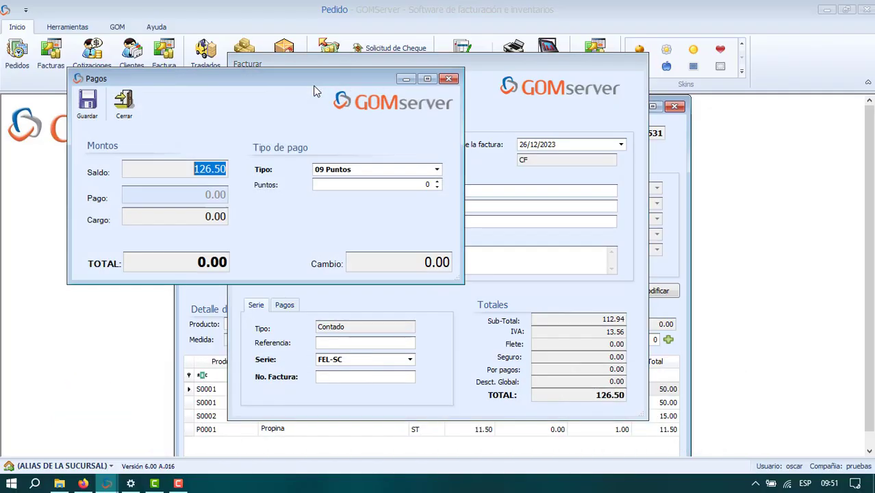
left_click(436, 170)
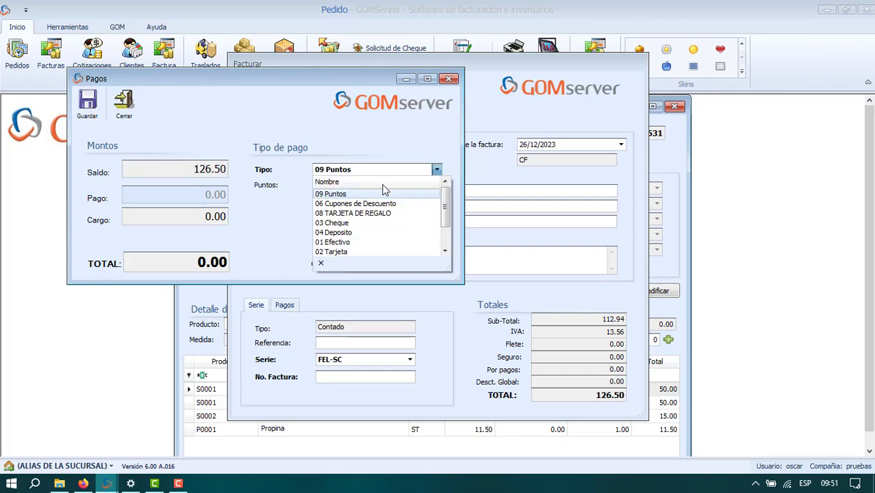
left_click(354, 243)
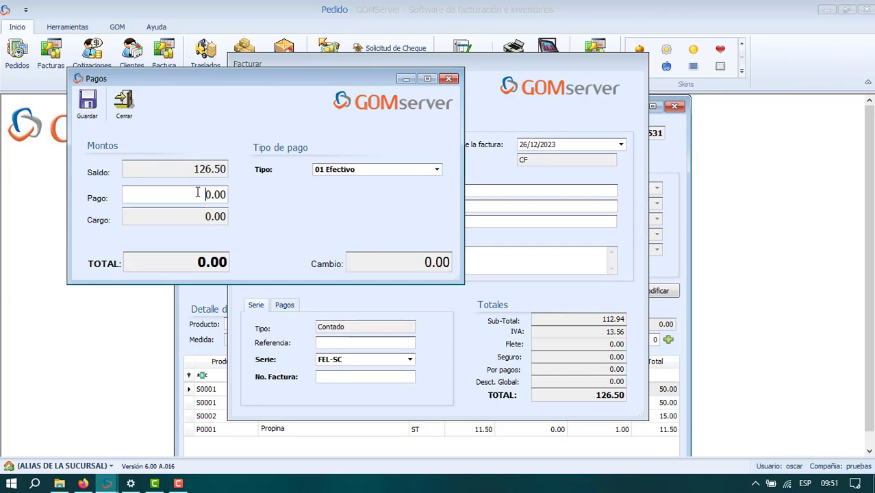
left_click_drag(198, 193, 253, 203)
type("1")
type("20")
key("BackSpace")
key("BackSpace")
key("BackSpace")
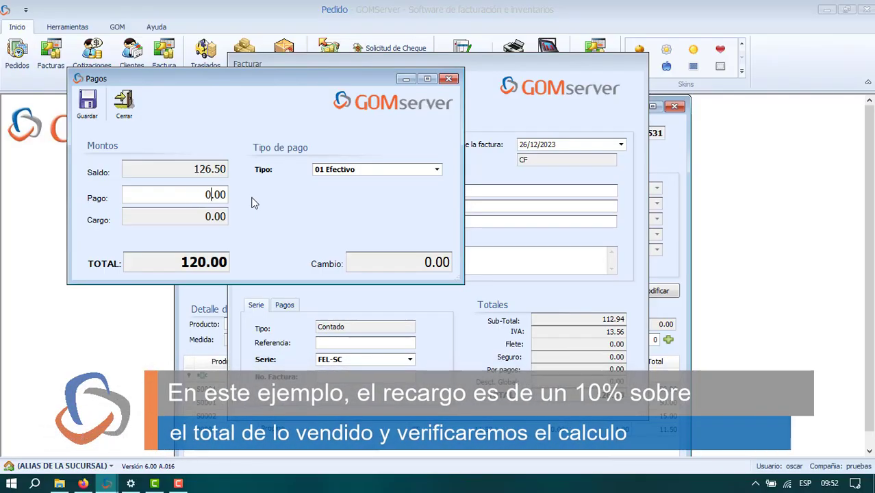
Set the cash payment to 150, save it and close the billing window.
type("150")
left_click(82, 106)
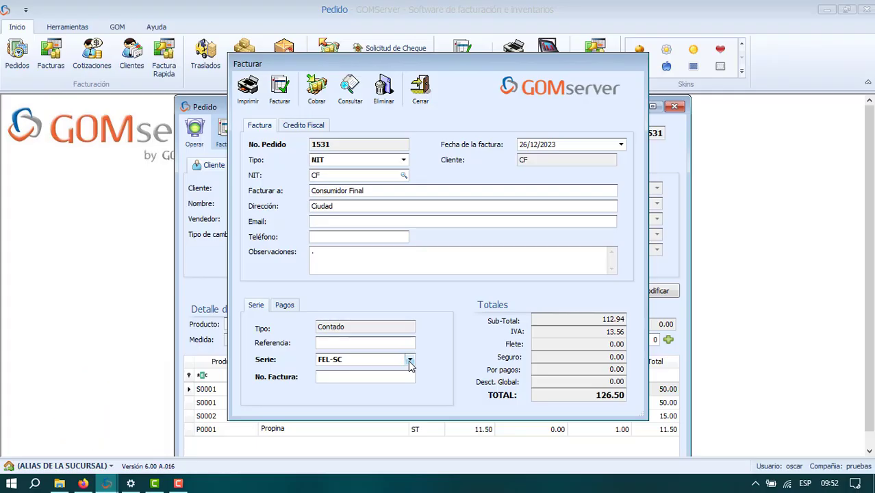
left_click(420, 89)
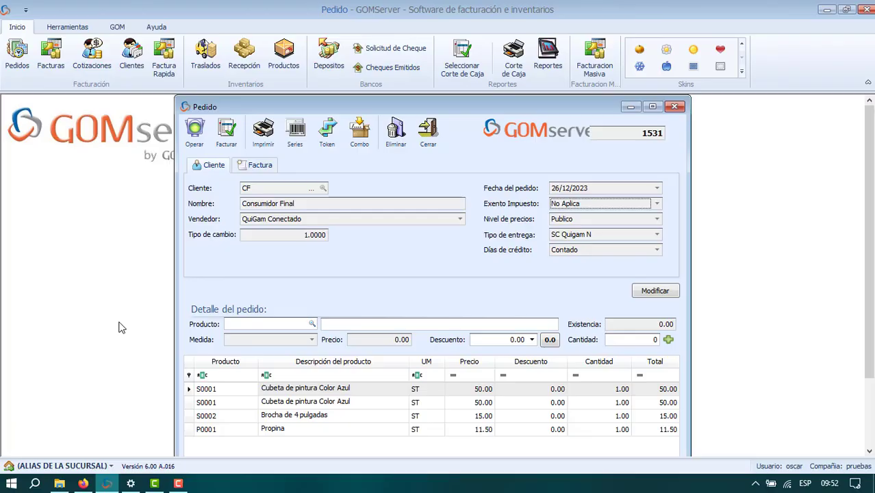
Switch to Calculator and add up the product prices 50 + 50 + 15.
key("super")
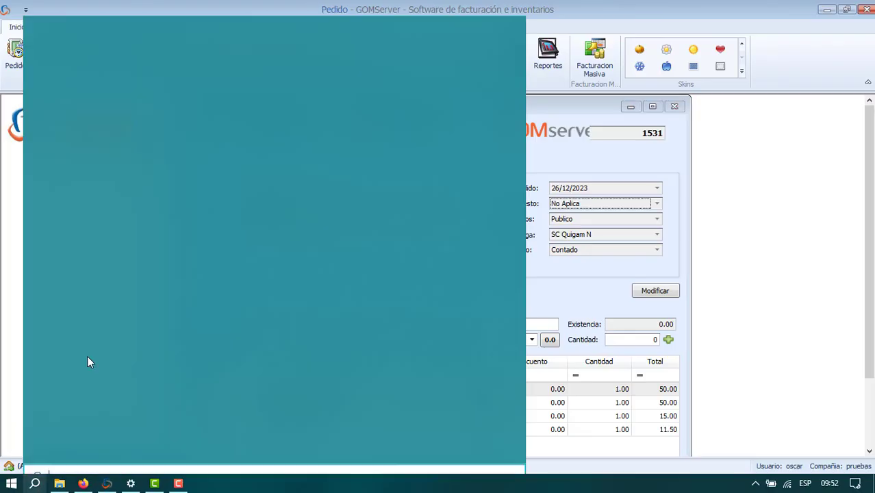
type("cal")
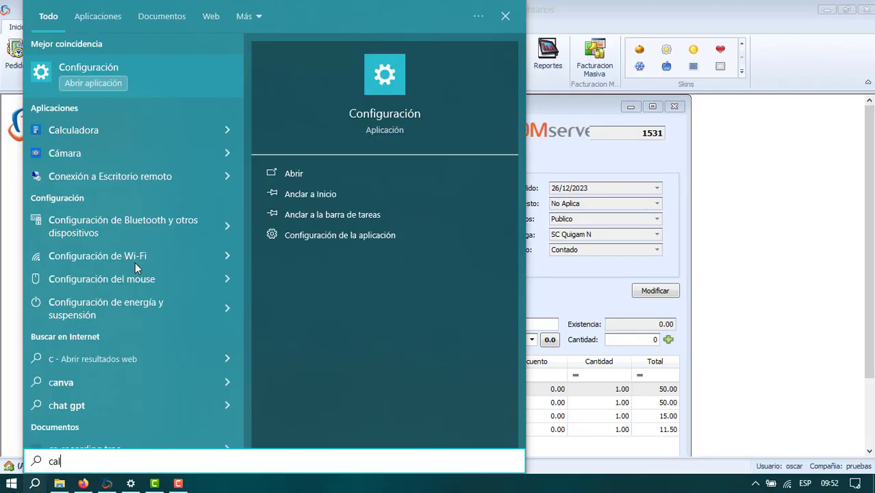
key("Return")
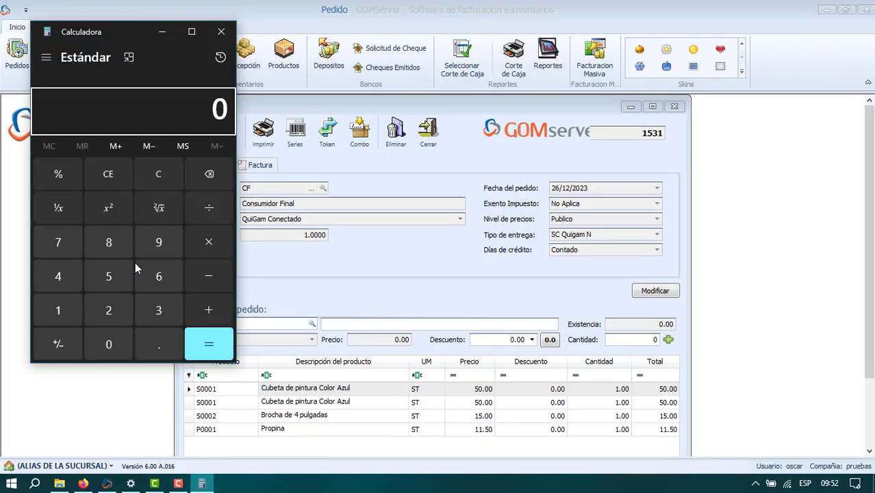
type("50")
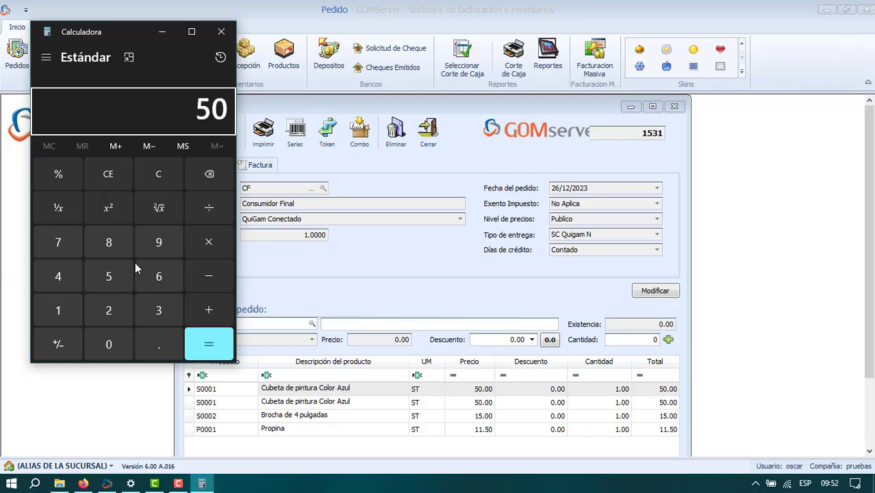
key("plus")
type("50")
key("plus")
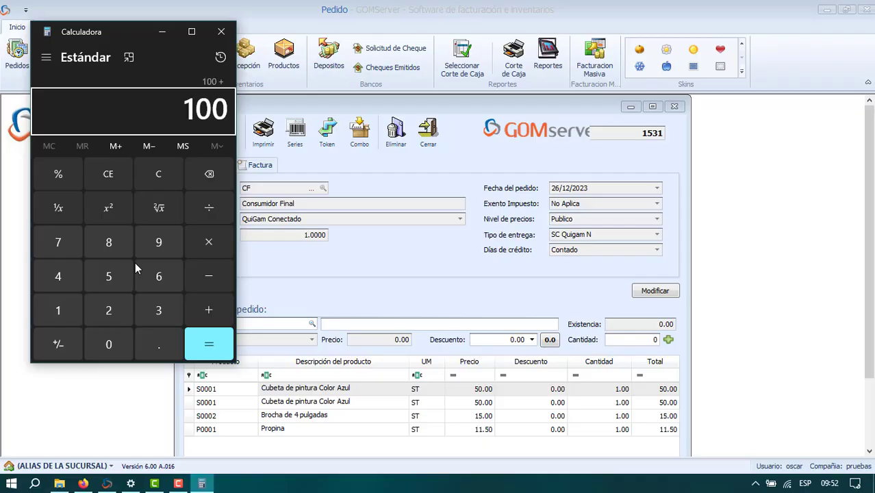
type("15")
key("Return")
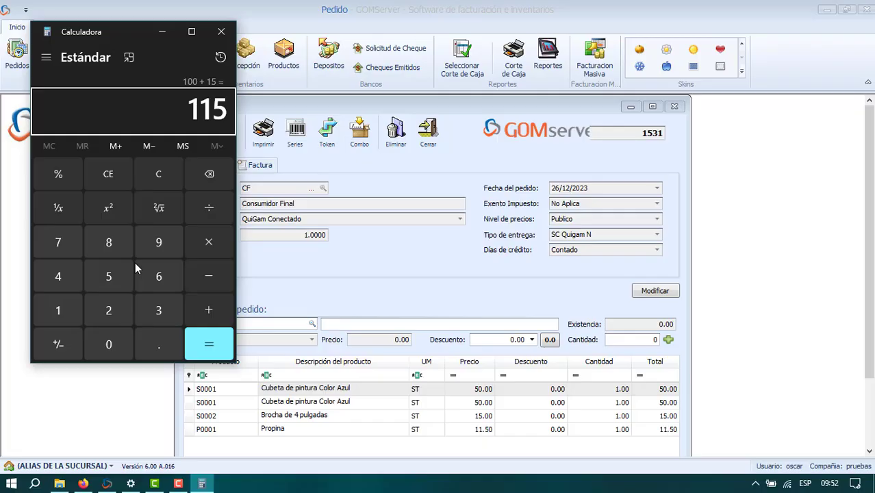
Multiply the sum by 1.10 to check the order total with the 10% surcharge.
key("asterisk")
type("1")
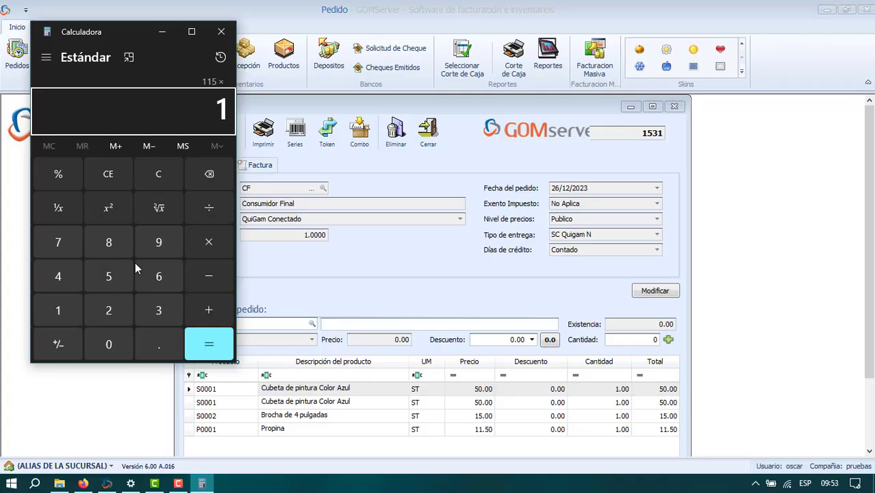
type(".10")
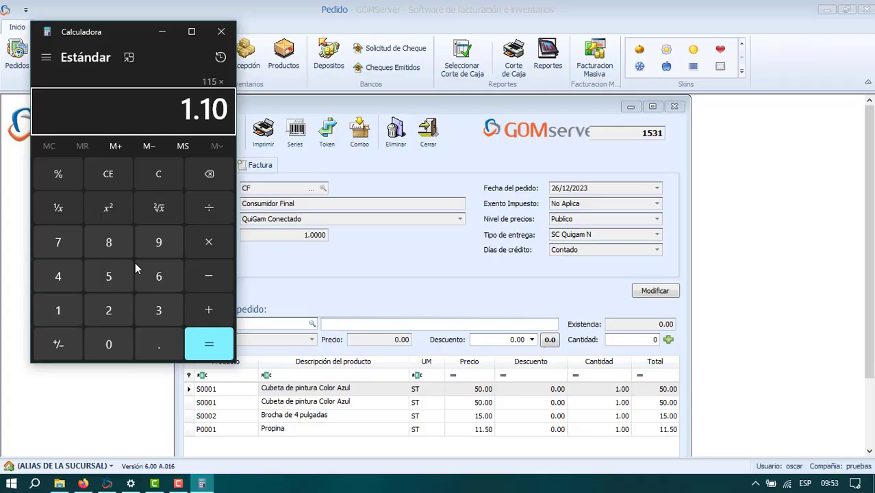
key("Return")
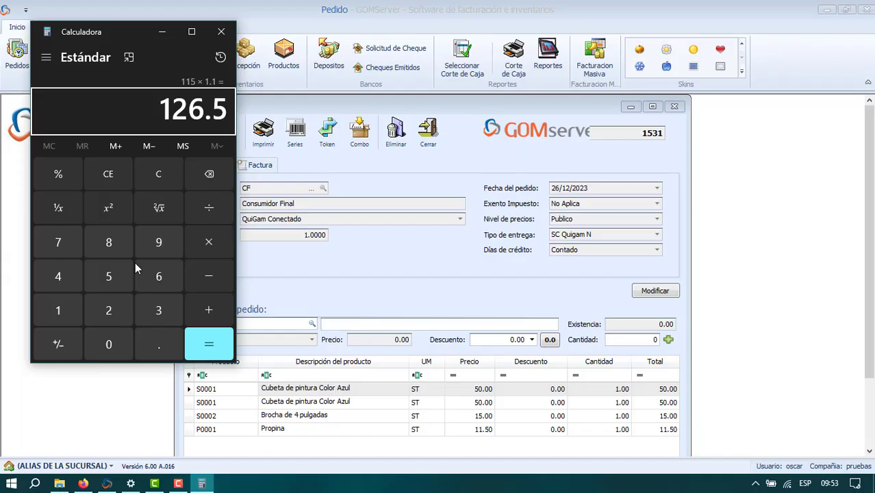
Switch to GOMServer, open the order's billing window, and compare its total against the Calculator result before closing Calculator.
left_click(432, 177)
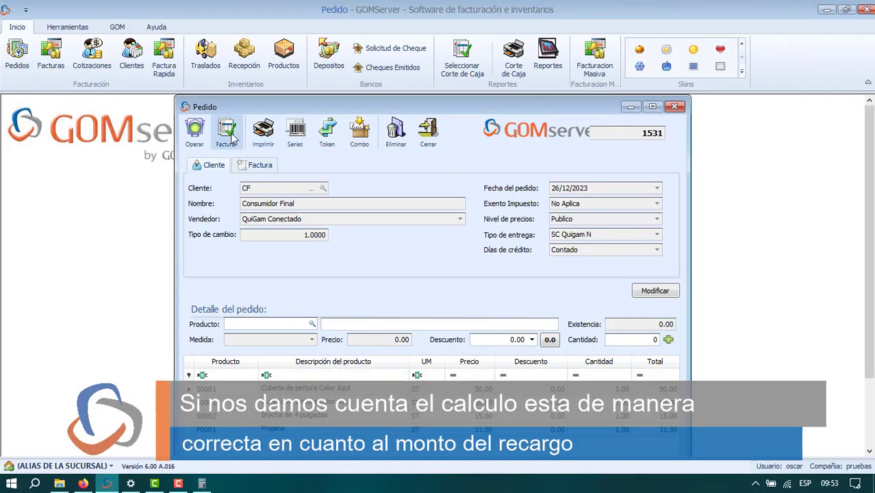
left_click(230, 137)
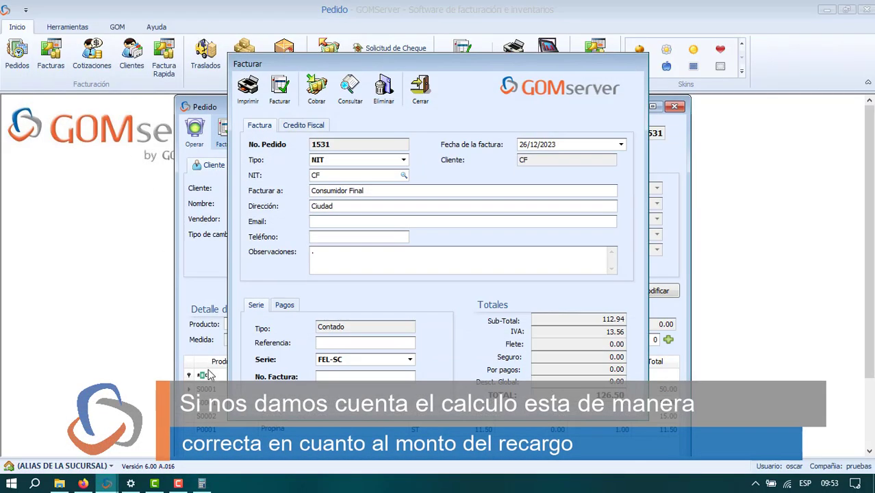
left_click(201, 484)
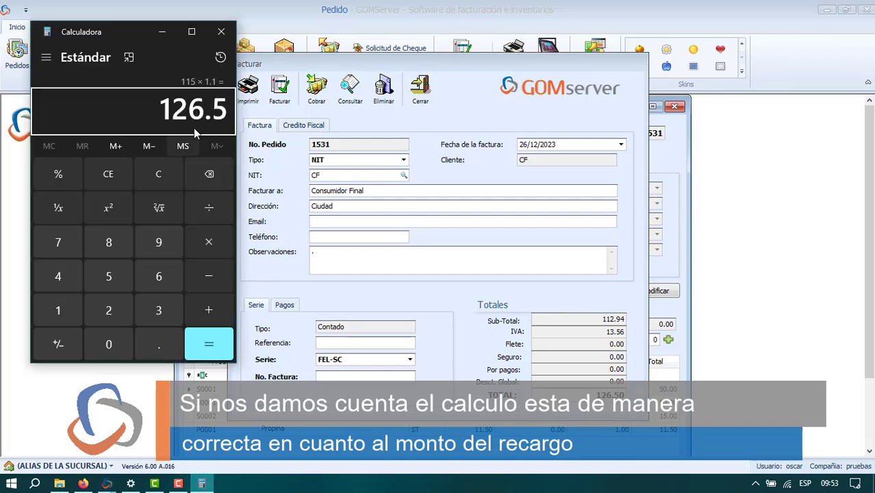
left_click_drag(121, 32, 431, 300)
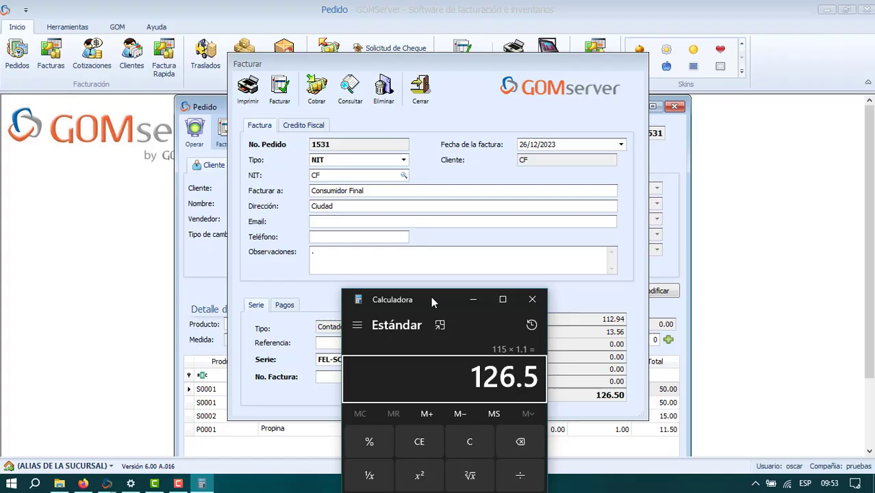
left_click(533, 300)
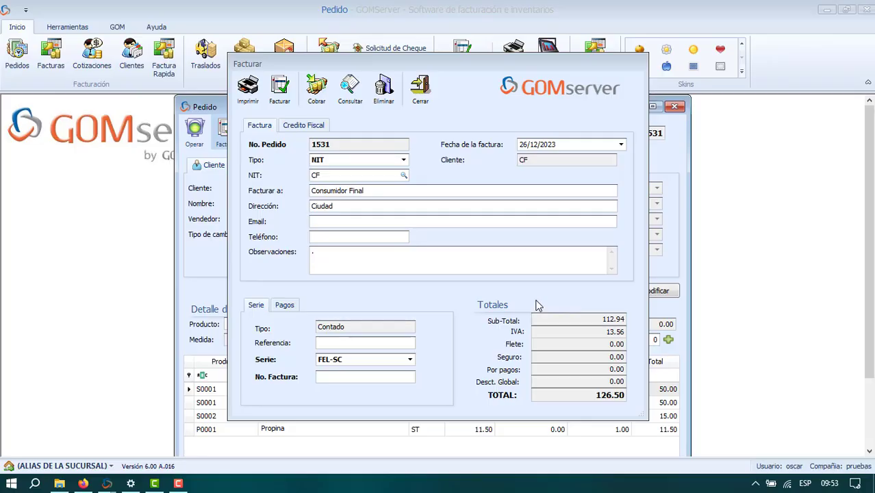
Replace the CF billing NIT with the customer's tax number and load the matching billing details.
left_click(362, 174)
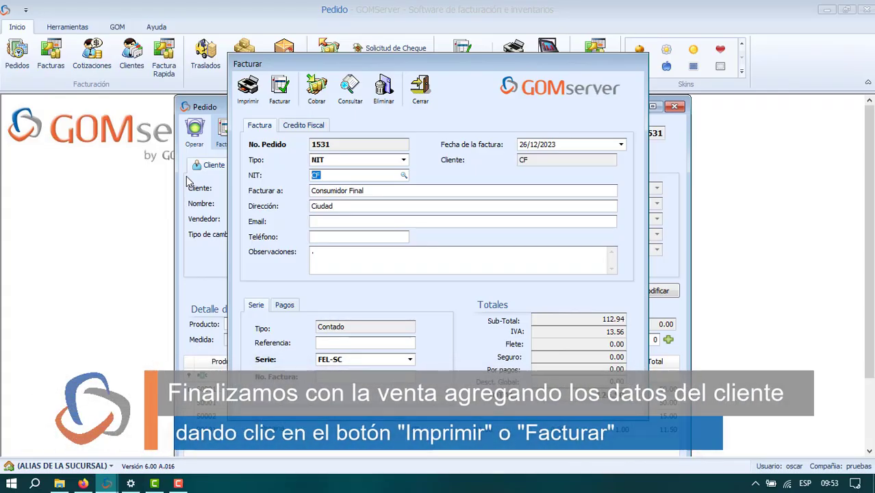
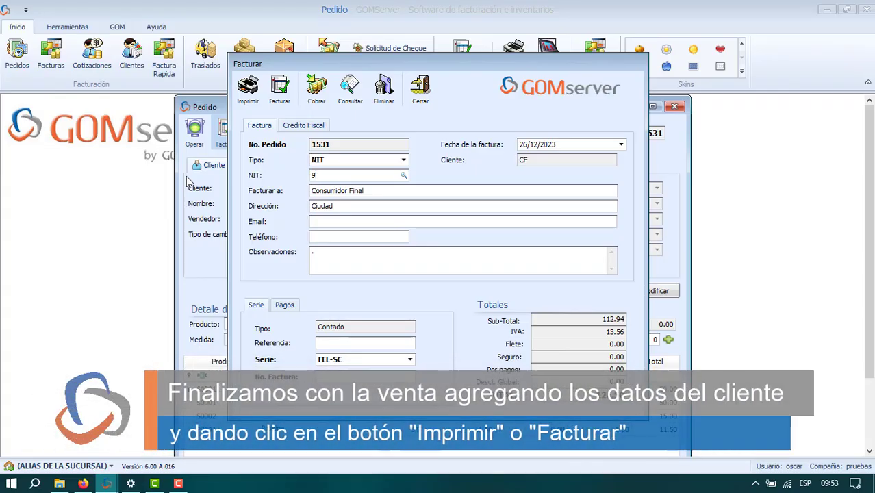
key("Tab")
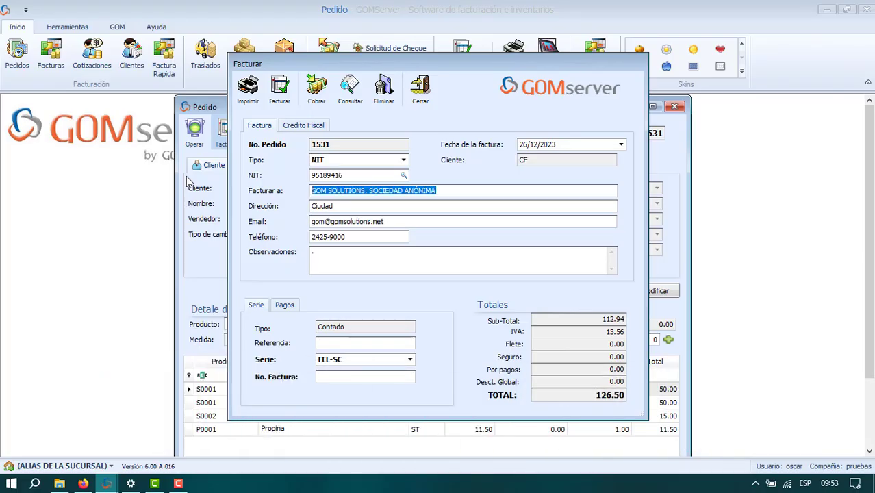
Issue the invoice for the order without printing it, and close the order form and the order maintenance list.
left_click(282, 89)
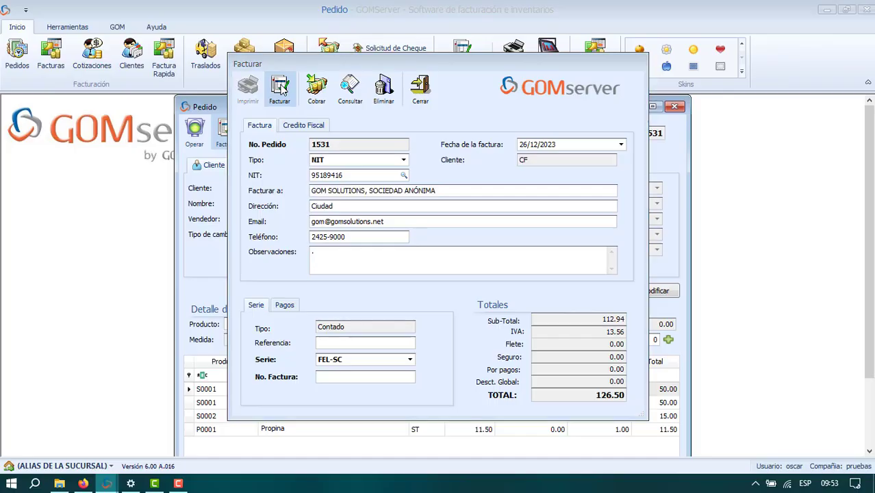
key("Return")
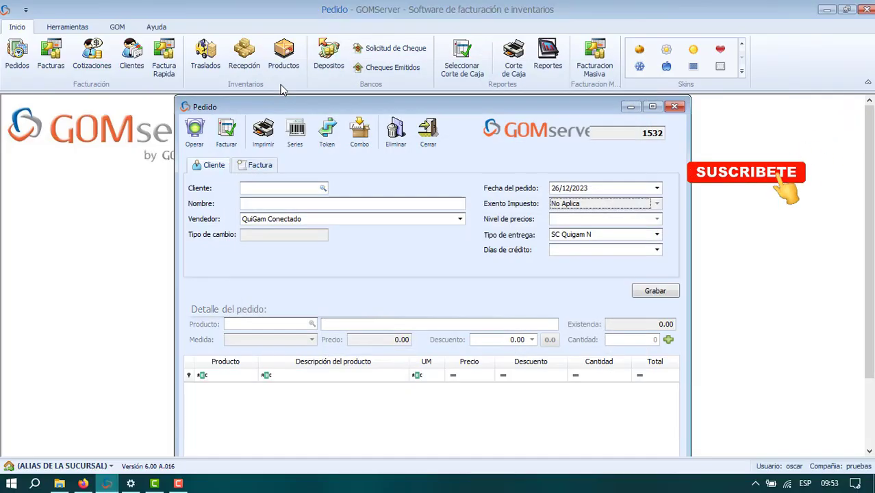
left_click(428, 132)
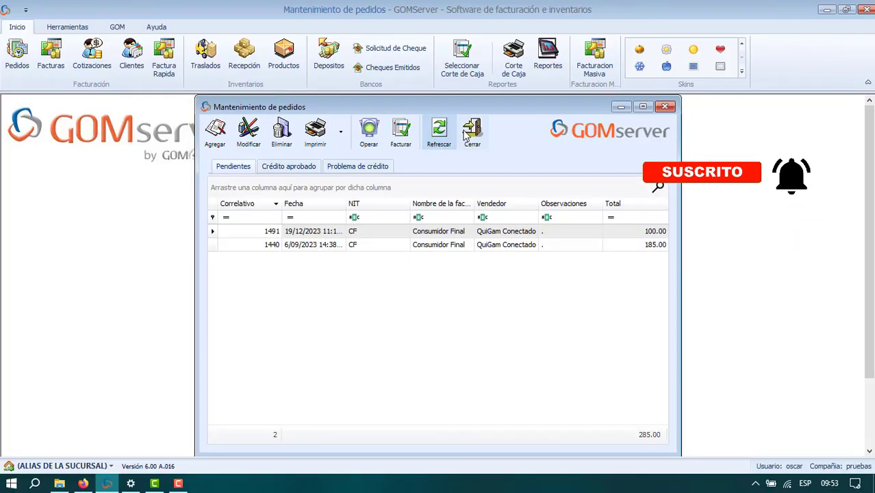
left_click(466, 132)
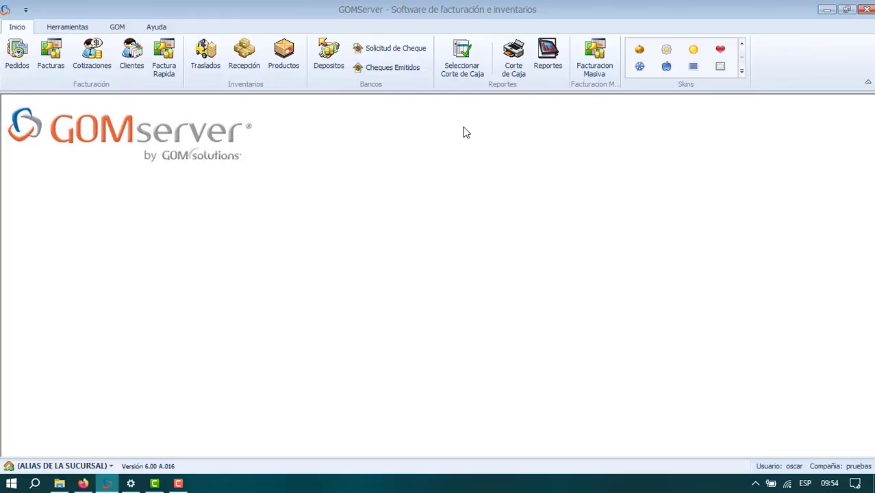